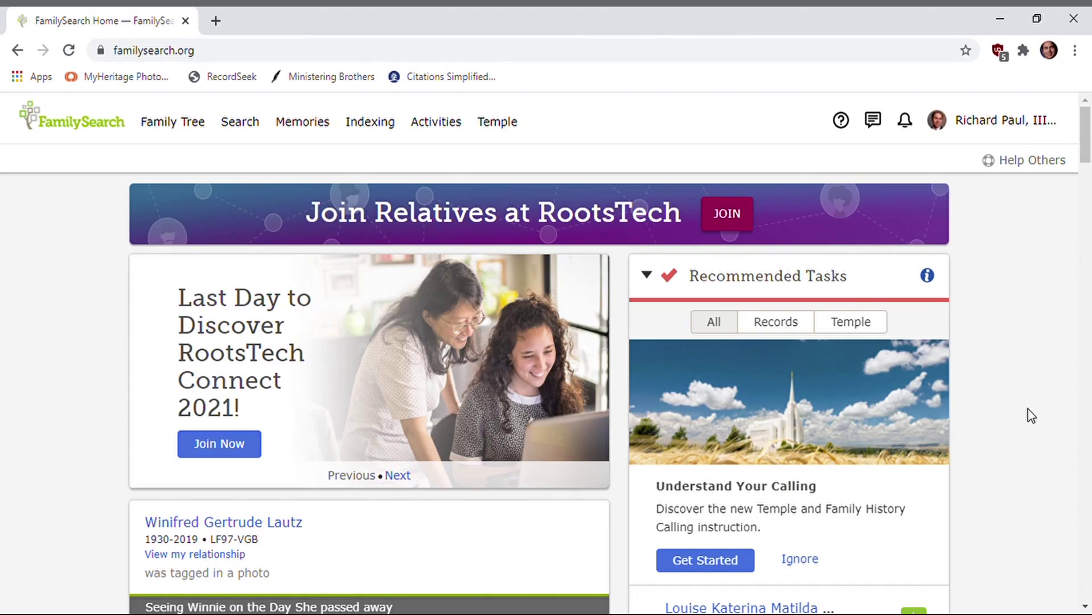
# Look up the FamilySearch help article on partner access to MyHeritage.
pyautogui.click(840, 120)
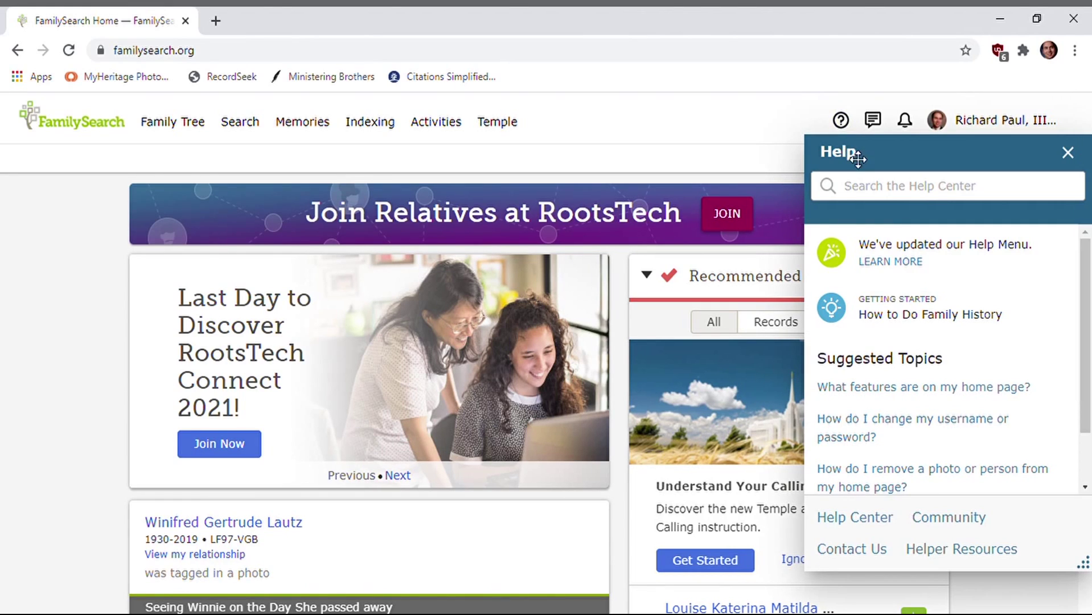
pyautogui.click(861, 191)
pyautogui.write('partner')
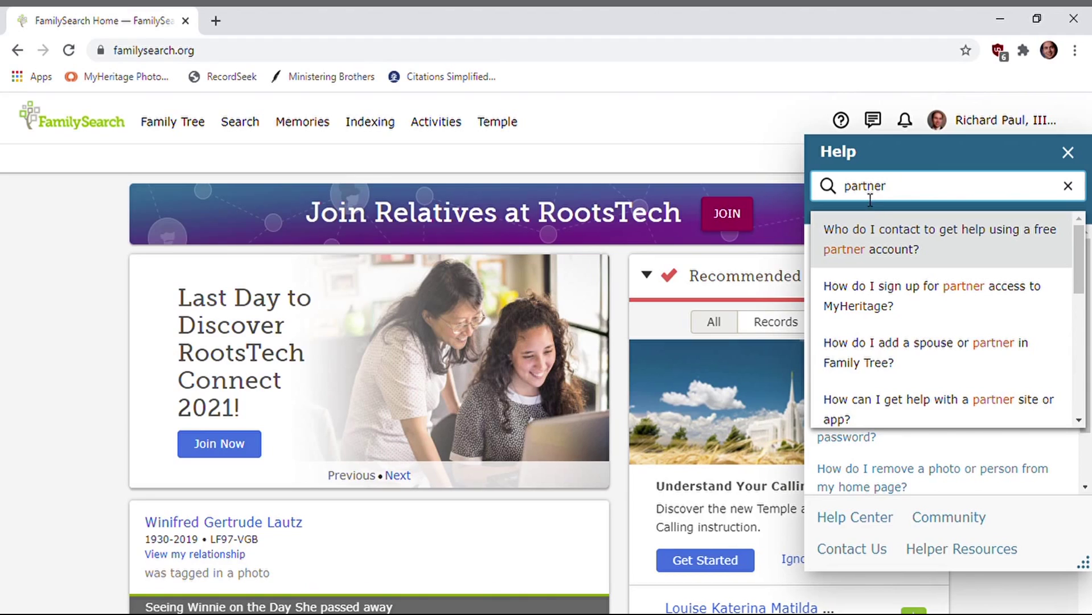
pyautogui.click(870, 295)
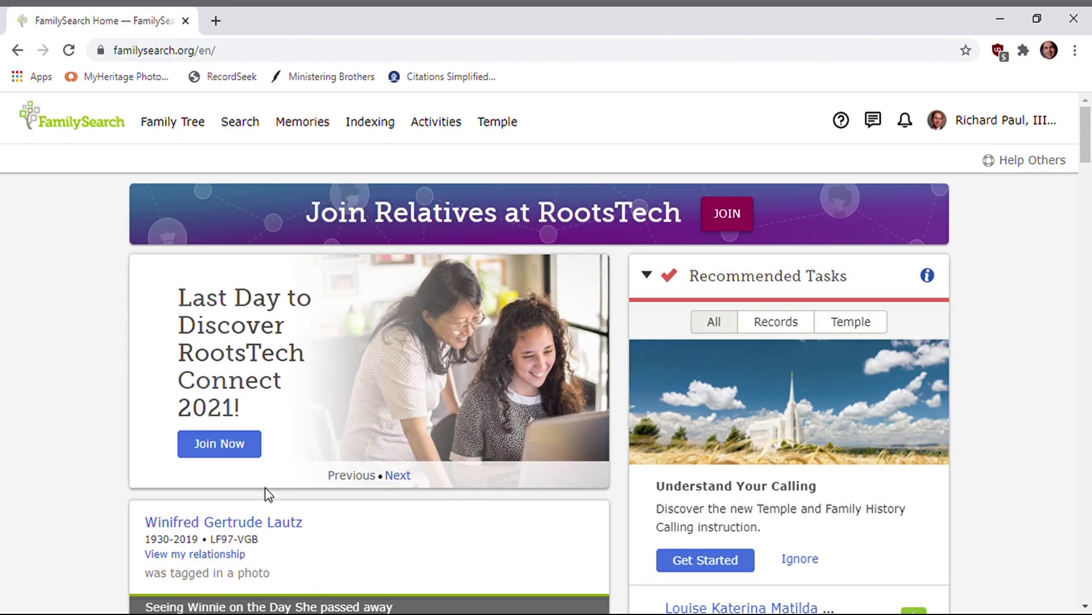
pyautogui.click(191, 128)
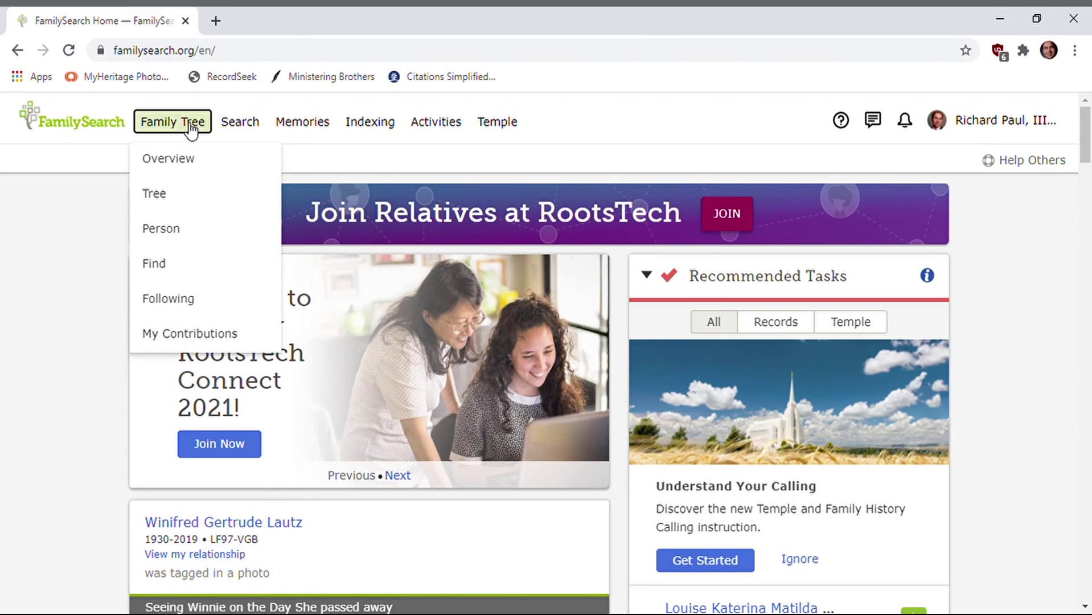
pyautogui.click(167, 227)
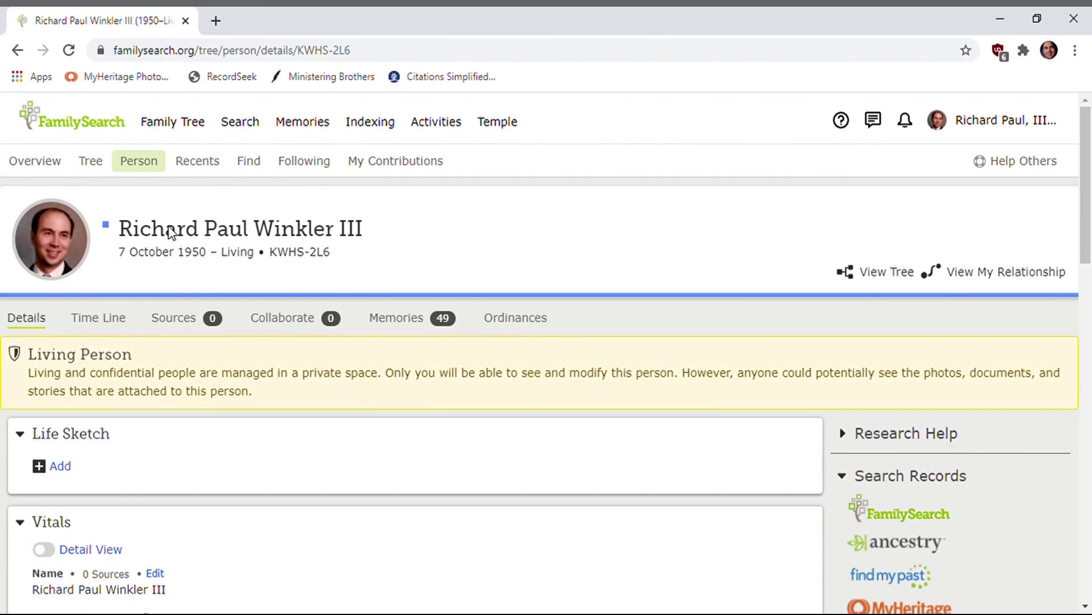
pyautogui.scroll(-2, 629, 459)
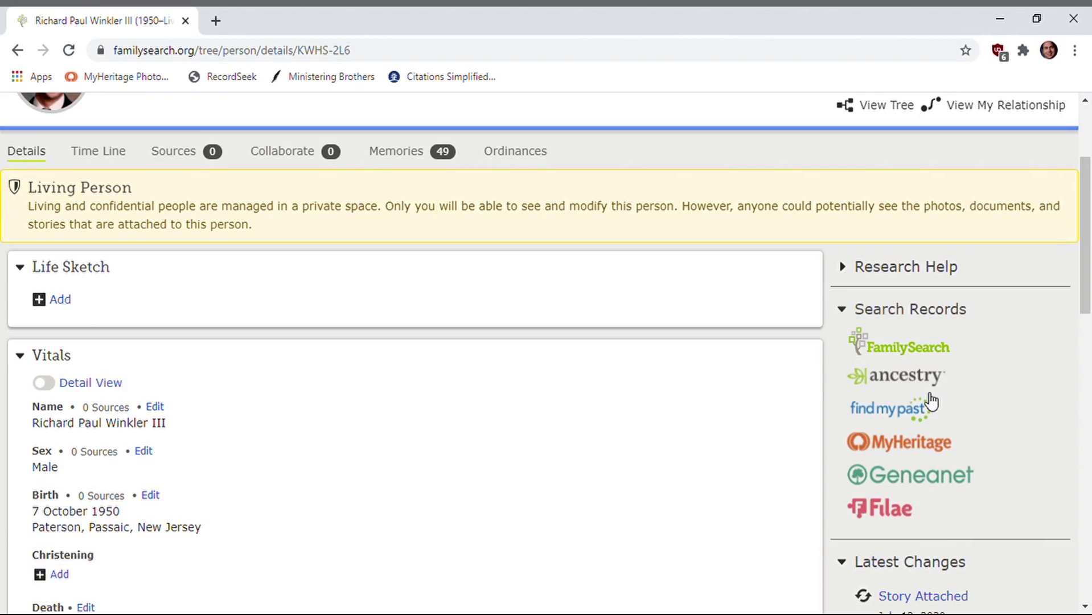
pyautogui.click(913, 442)
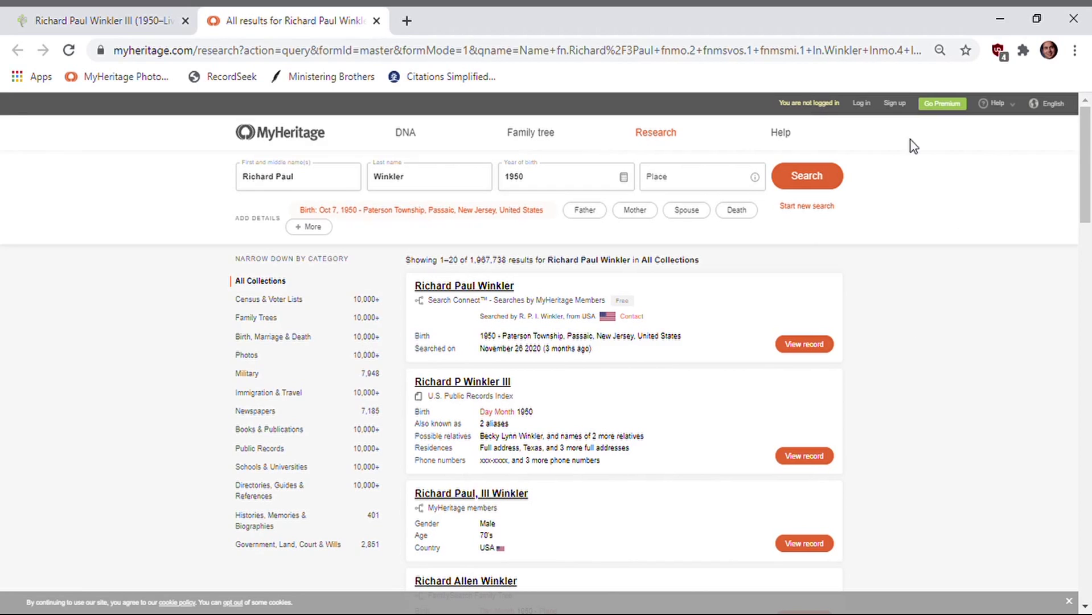
# Sign in to MyHeritage and bring up the Winkler family tree.
pyautogui.click(862, 104)
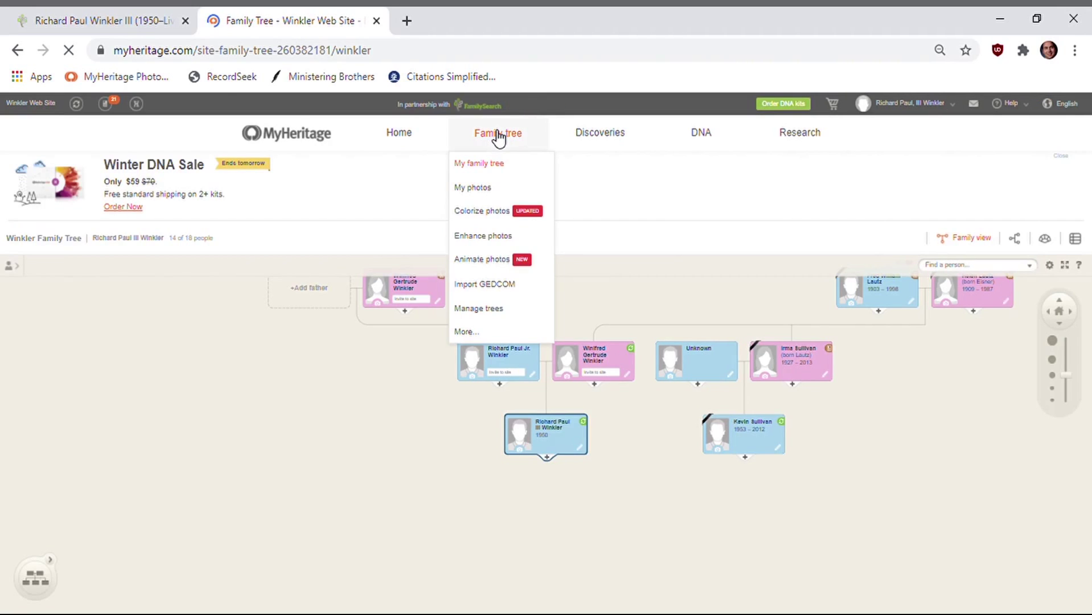
# Upload the top-hat portrait to Photo Enhancer and reveal the full enhanced version.
pyautogui.click(501, 237)
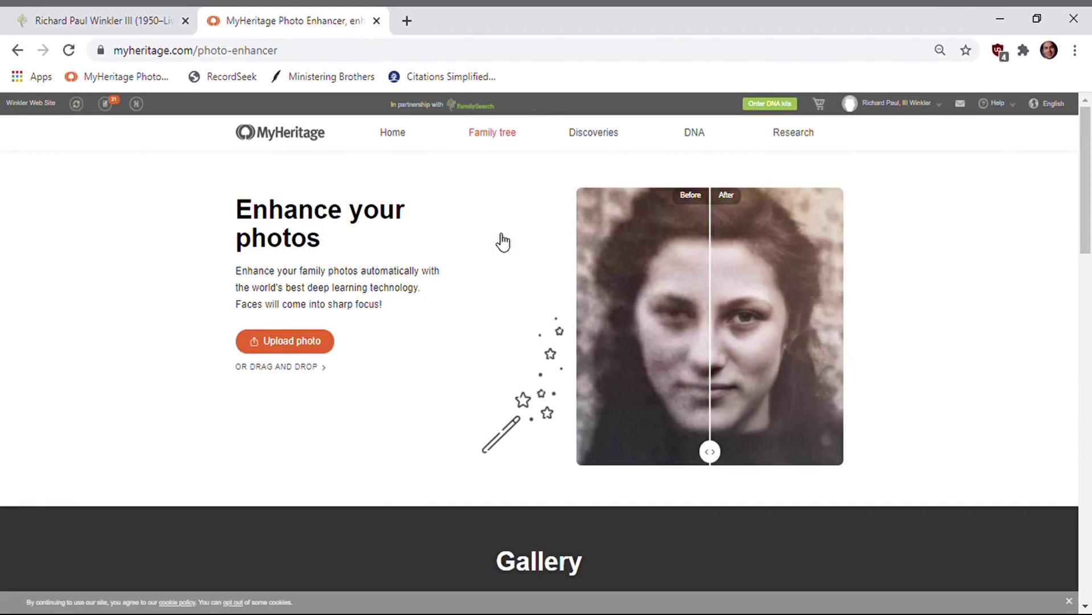
pyautogui.click(298, 359)
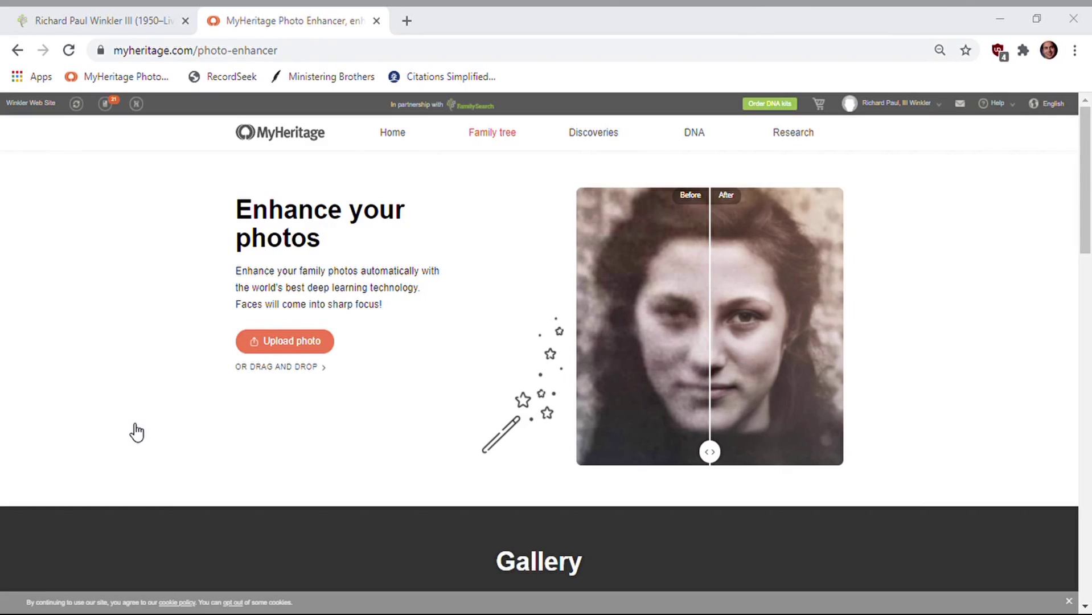
pyautogui.press('Return')
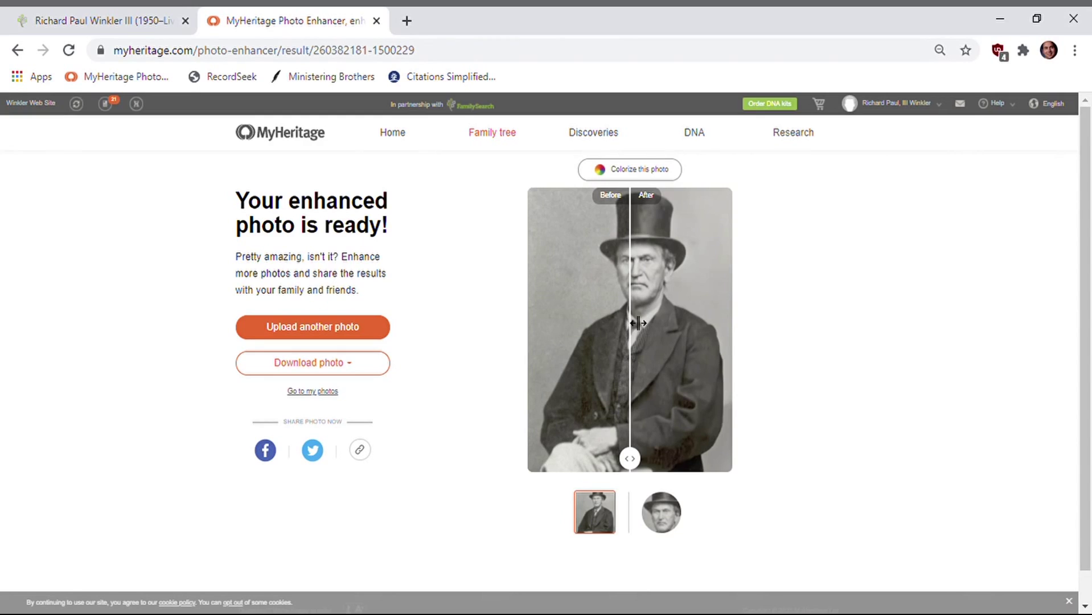
pyautogui.moveTo(638, 323)
pyautogui.mouseDown()
pyautogui.moveTo(738, 331)
pyautogui.moveTo(530, 330)
pyautogui.mouseUp()
pyautogui.press('alt')
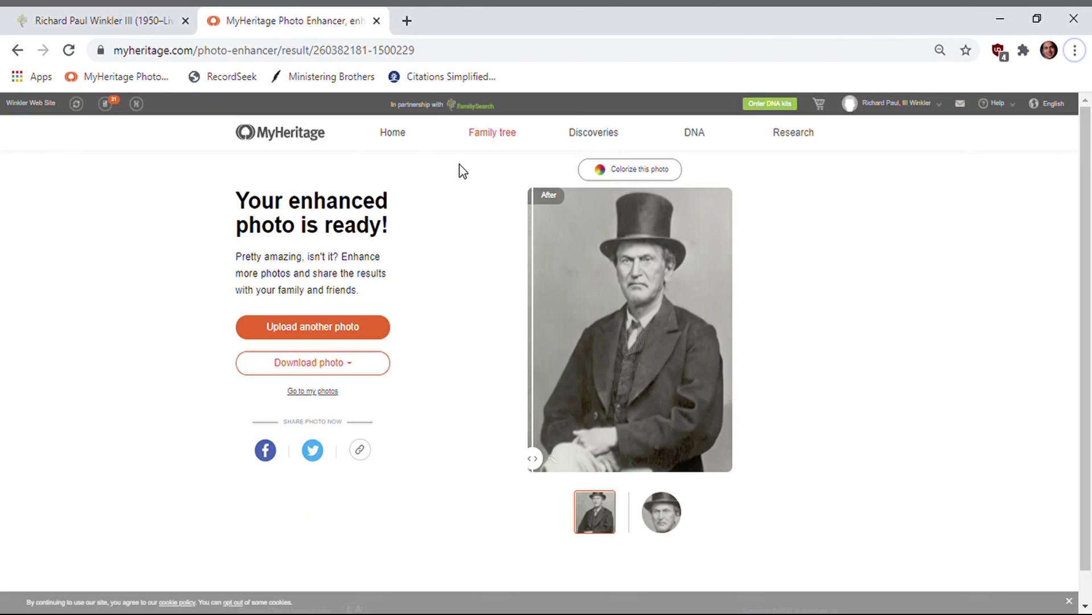
# Colorize the enhanced top-hat portrait.
pyautogui.click(610, 169)
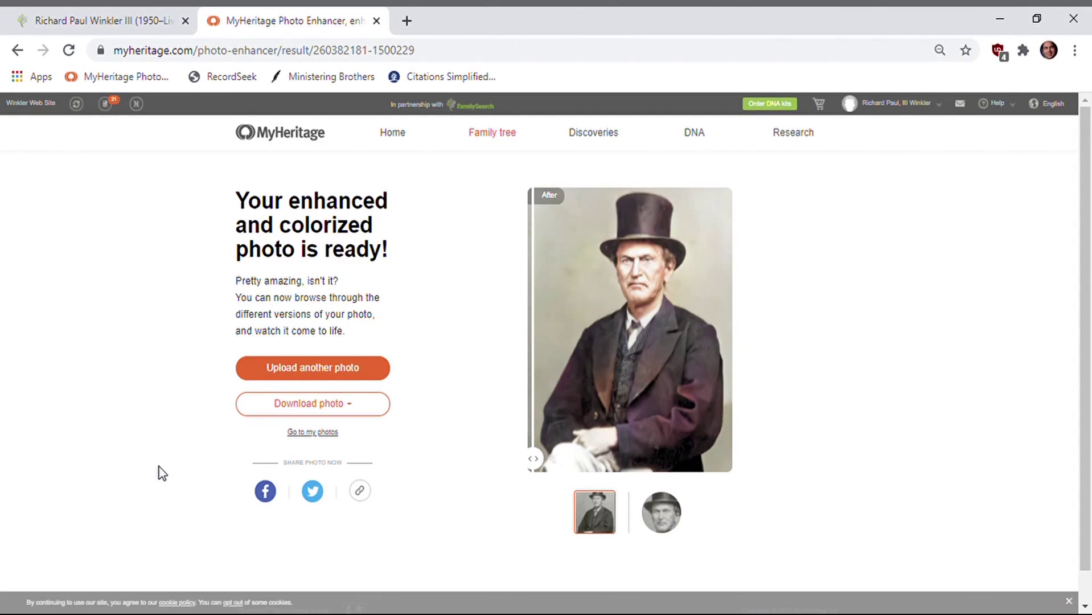
# Download the Enhanced & Colorized photo and return to the Winkler family tree.
pyautogui.click(325, 405)
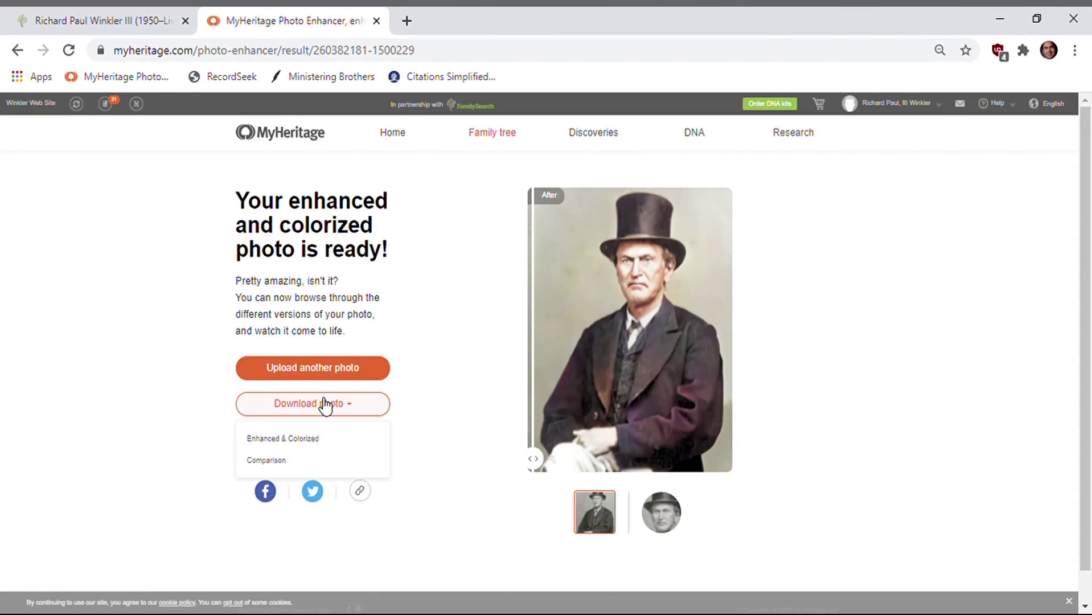
pyautogui.click(300, 439)
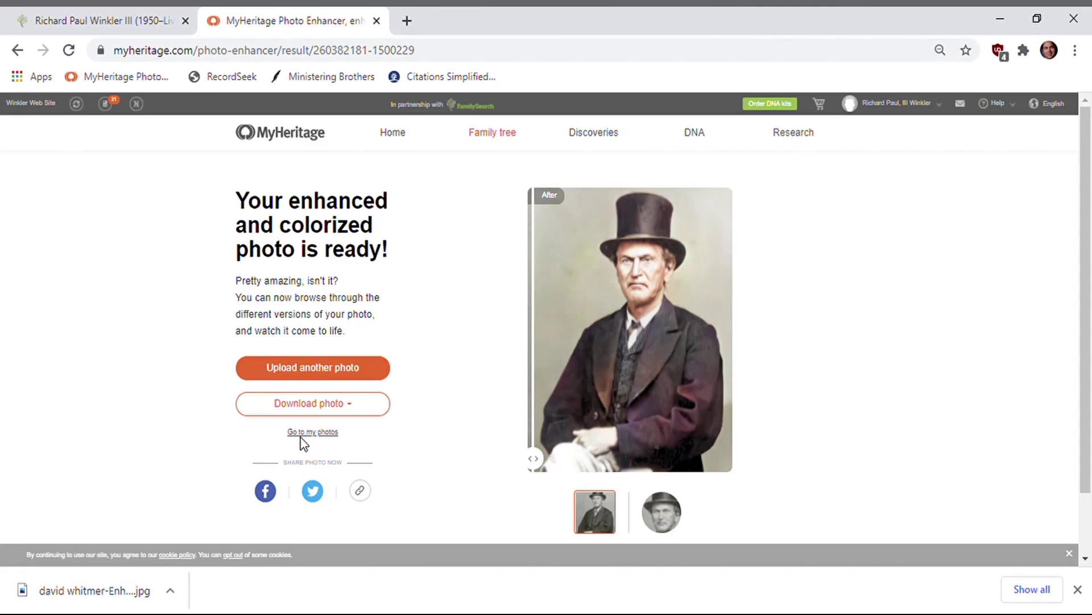
pyautogui.click(495, 135)
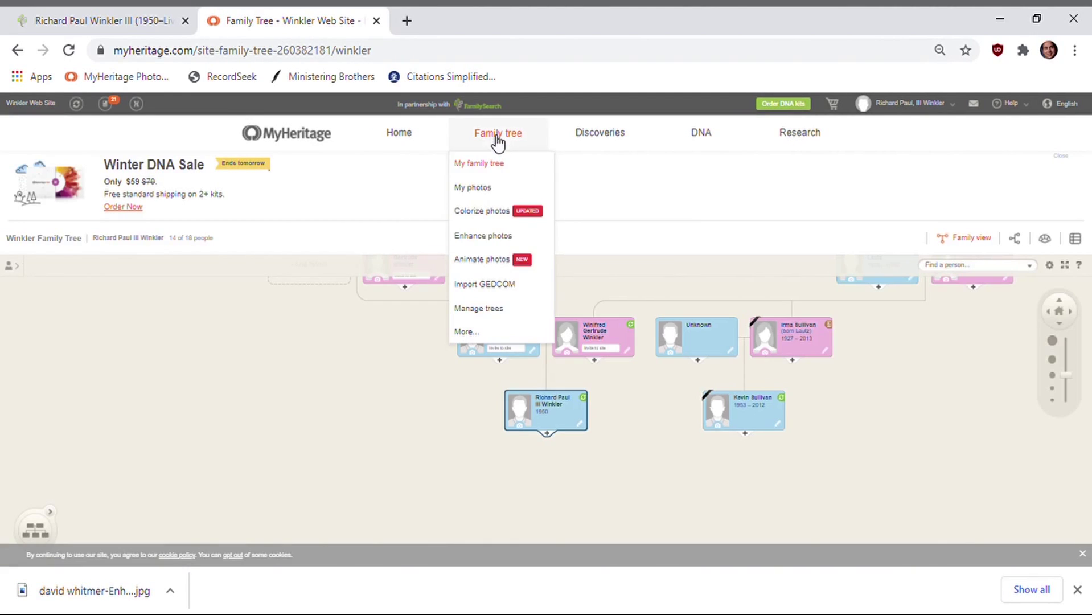
# Upload the colorized portrait to Deep Nostalgia to animate the face.
pyautogui.click(493, 265)
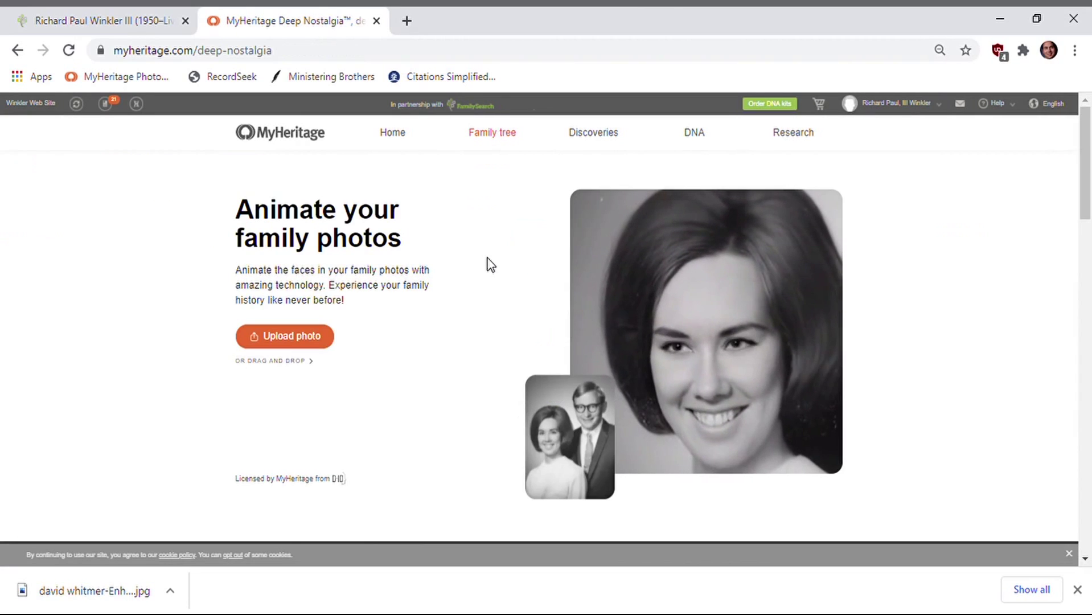
pyautogui.click(301, 341)
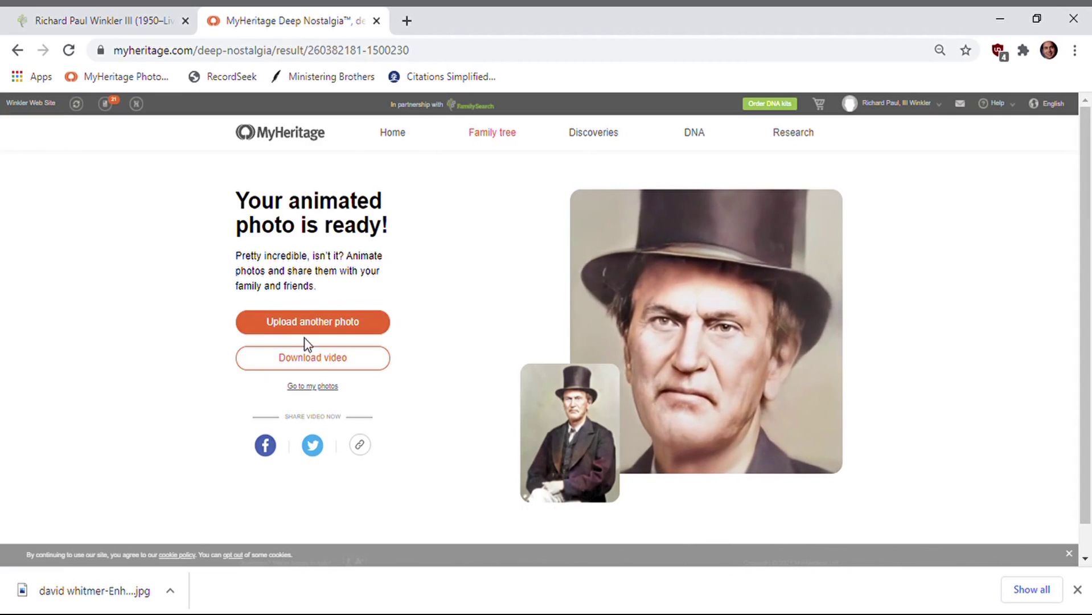
# Download the animated top-hat portrait video as an mp4 file.
pyautogui.click(327, 359)
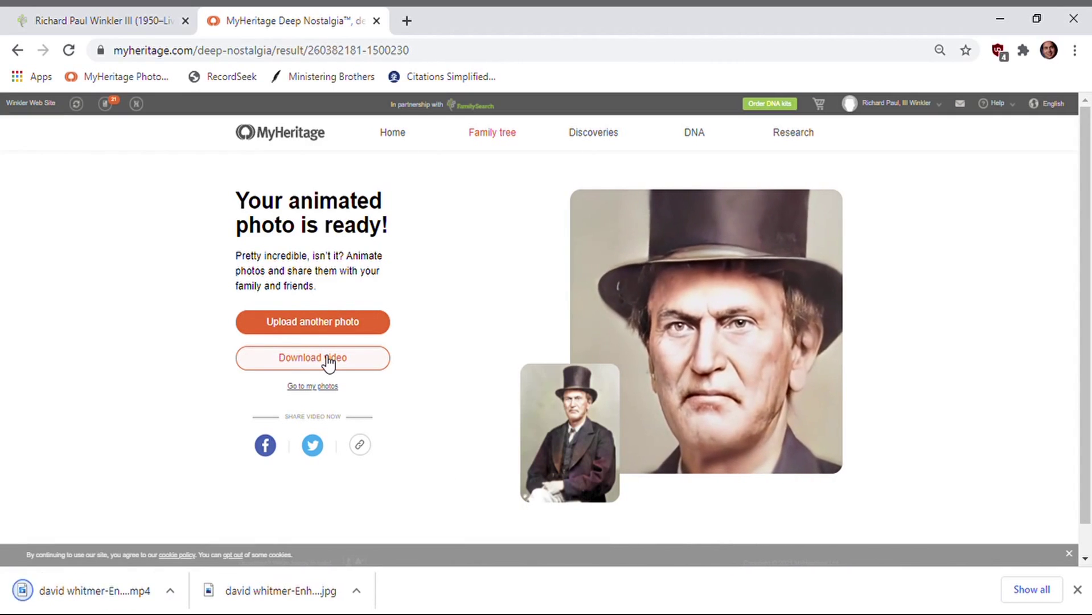